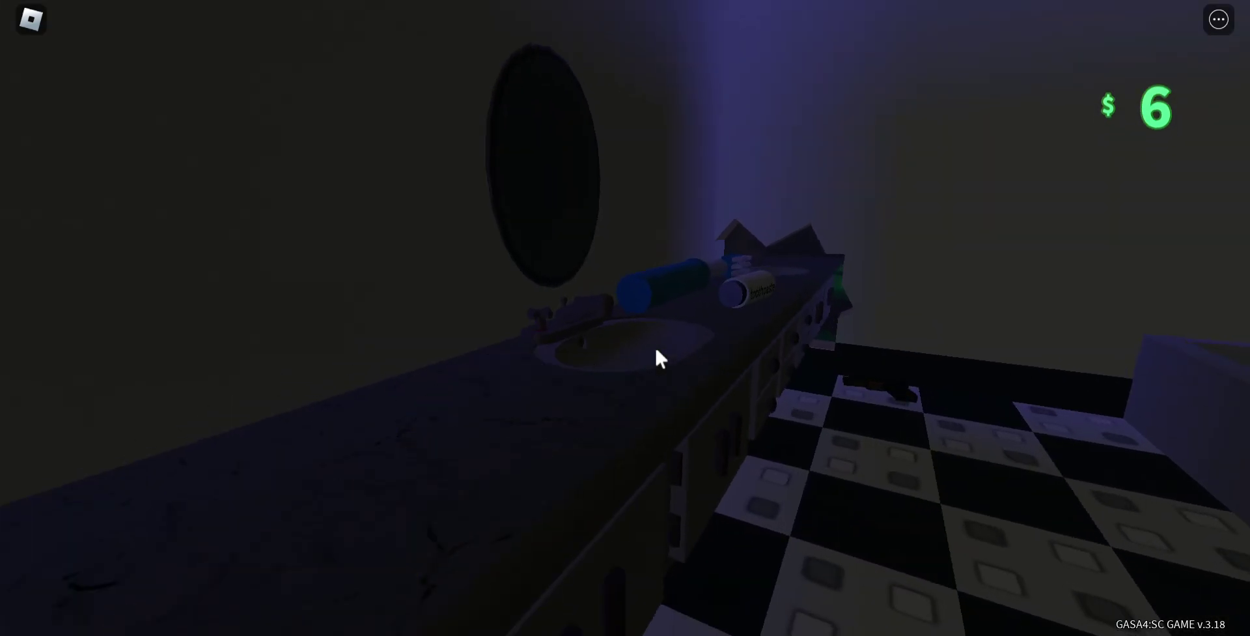
- Pick up the bathroom Robux and the bedroom dresser Tix, raising cash to $48
{"action": "key", "text": "e"}
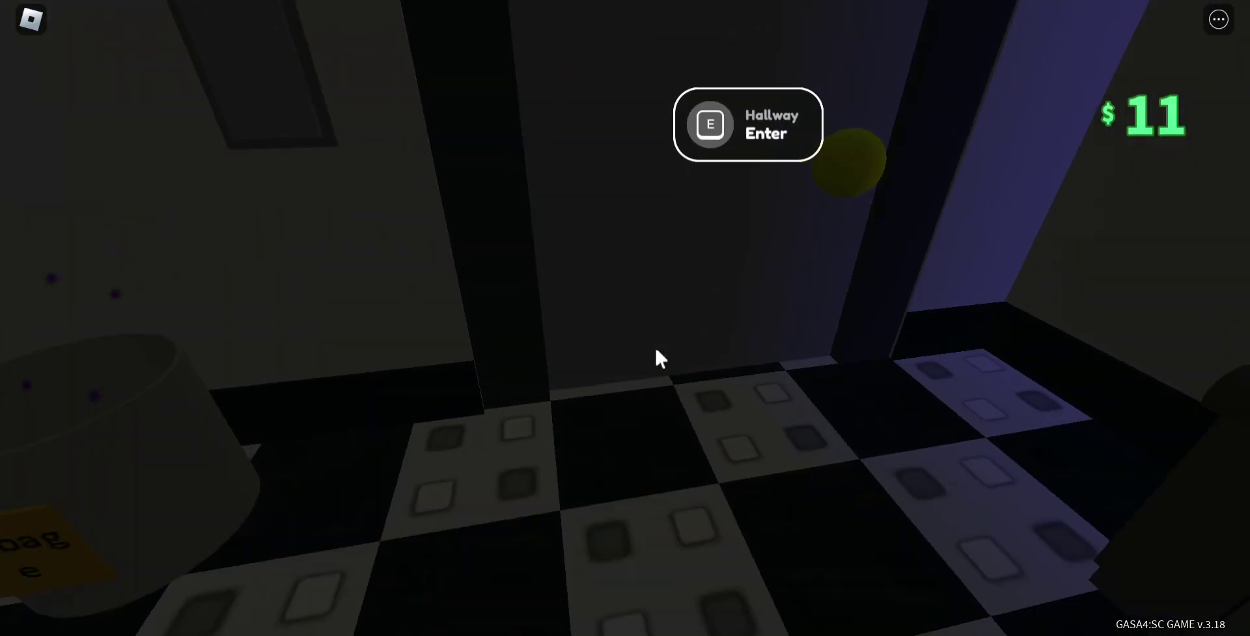
{"action": "key", "text": "e"}
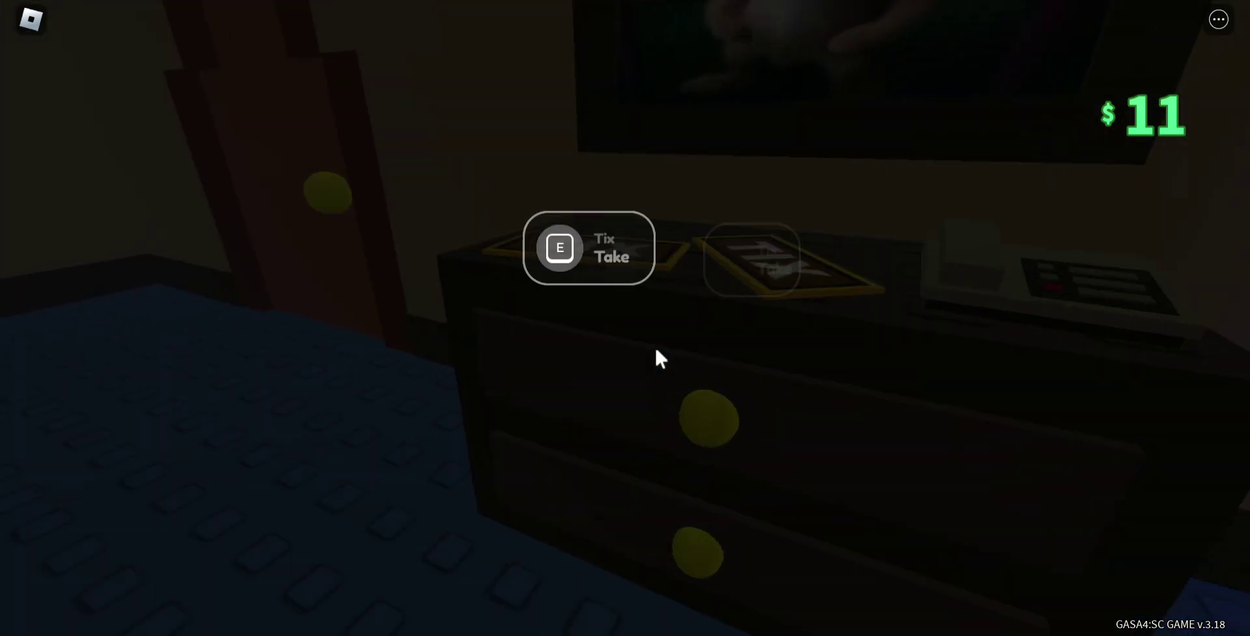
{"action": "key", "text": "e"}
{"action": "left_click_drag", "start_coordinate": [654, 346], "coordinate": [654, 345]}
{"action": "key", "text": "e"}
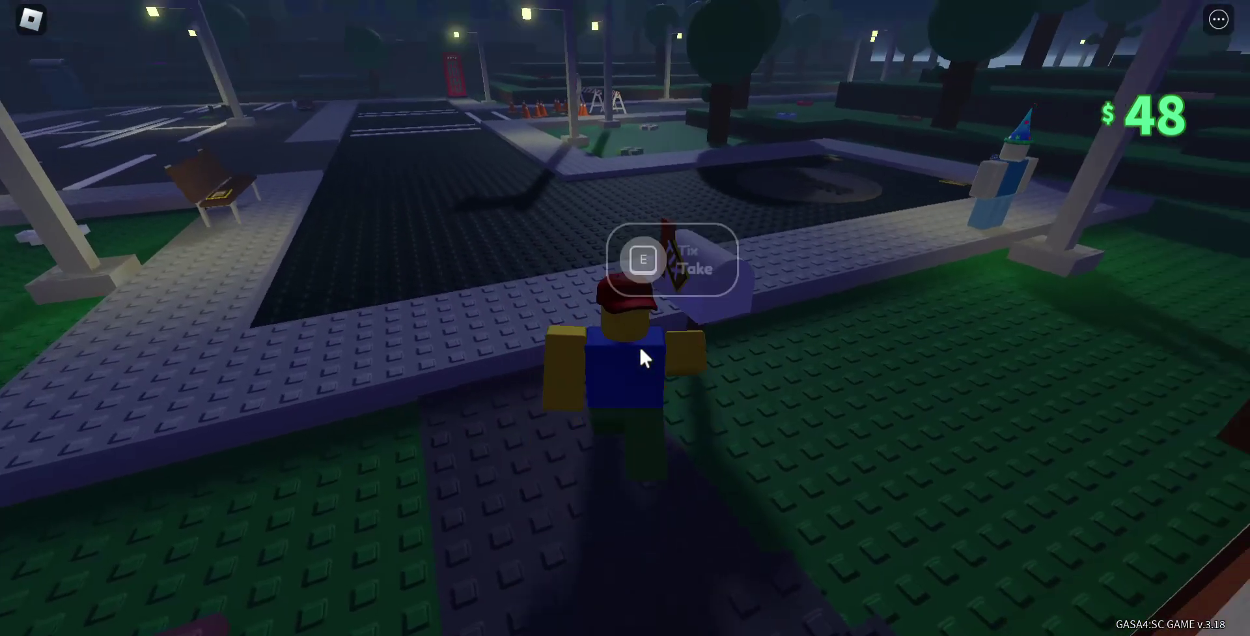
- Leave the house and take the first Tix lying in the yard
{"action": "key", "text": "e"}
{"action": "key", "text": "w"}
{"action": "mouse_move", "coordinate": [639, 345]}
{"action": "left_mouse_down"}
{"action": "mouse_move", "coordinate": [505, 226]}
{"action": "mouse_move", "coordinate": [557, 250]}
{"action": "left_mouse_up"}
{"action": "key", "text": "w"}
{"action": "key", "text": "w"}
{"action": "key", "text": "w"}
{"action": "key", "text": "w"}
- Collect the Tix on the bench and along the garden path
{"action": "key", "text": "w"}
{"action": "key", "text": "e"}
{"action": "key", "text": "w"}
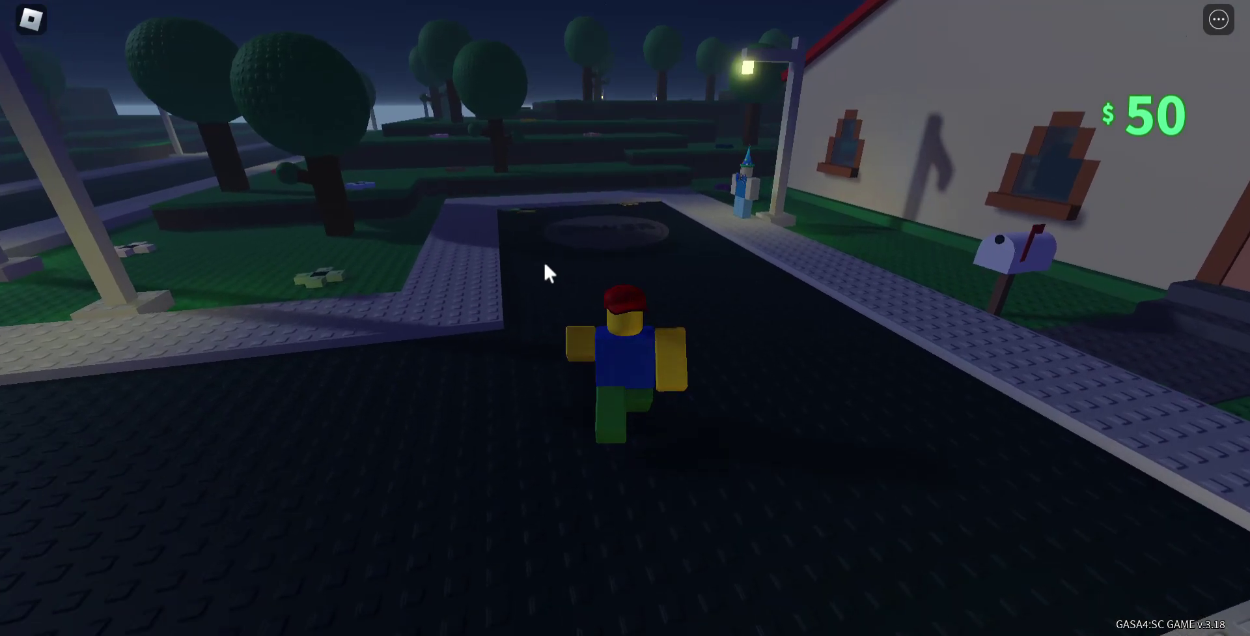
{"action": "key", "text": "w"}
{"action": "right_click", "coordinate": [567, 263]}
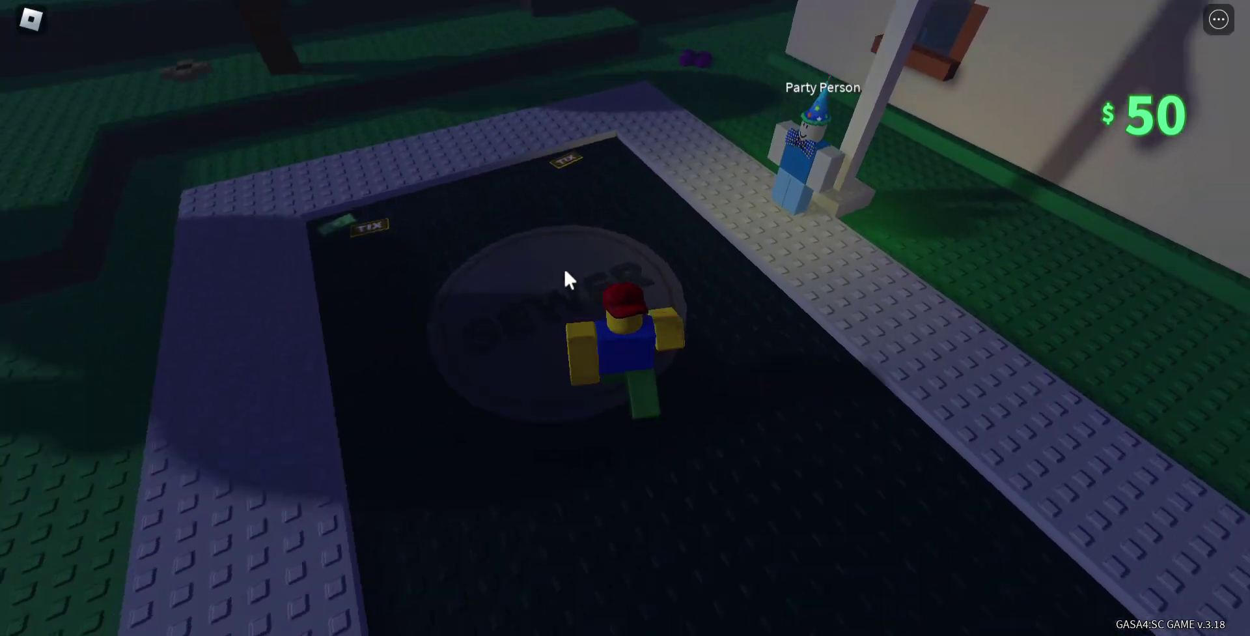
{"action": "right_click", "coordinate": [564, 267]}
{"action": "key", "text": "w"}
{"action": "key", "text": "e"}
{"action": "key", "text": "w"}
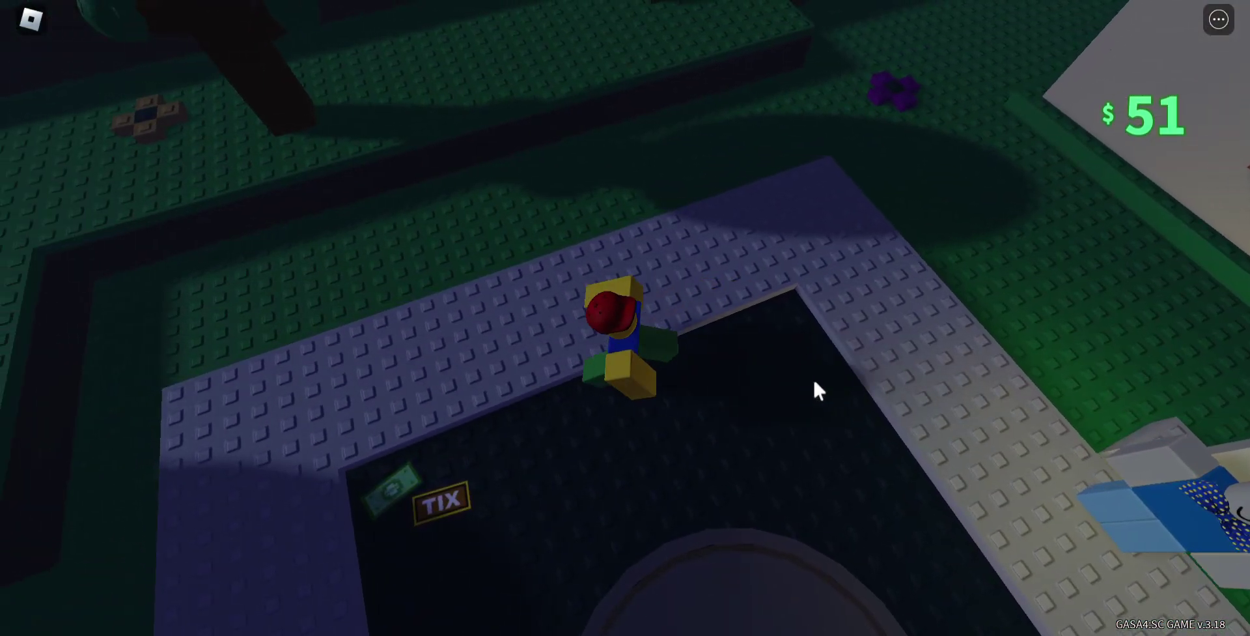
{"action": "key", "text": "w"}
{"action": "key", "text": "e"}
- Walk down the path and across the street toward the store
{"action": "right_click", "coordinate": [784, 378]}
{"action": "key", "text": "w"}
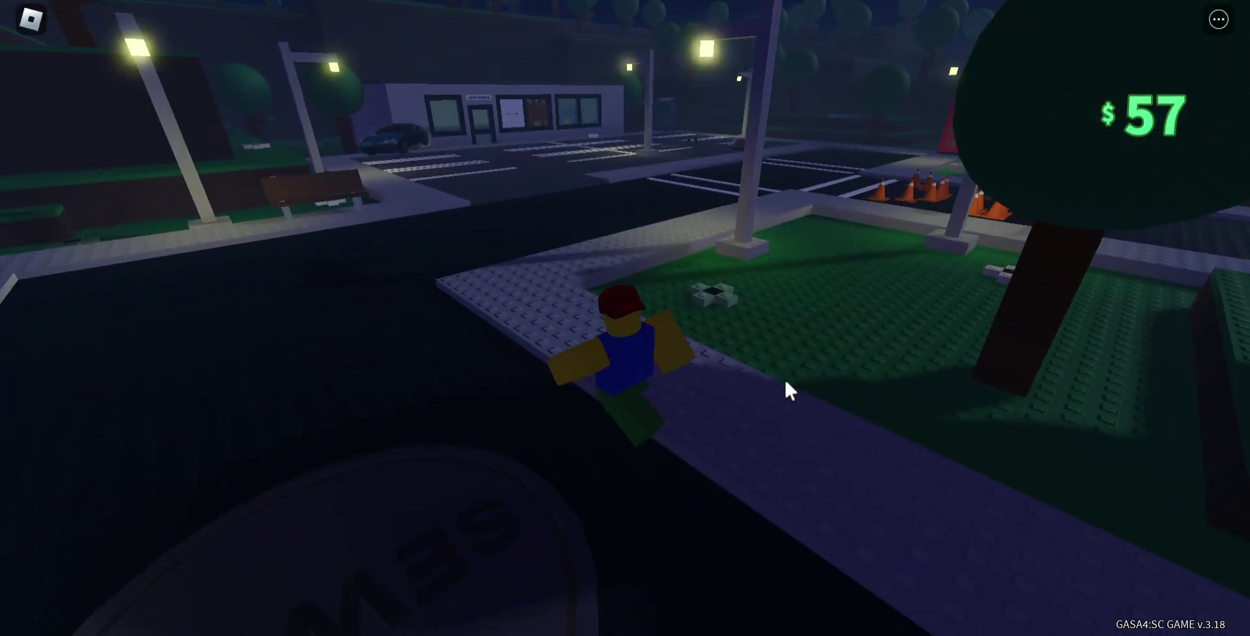
{"action": "key", "text": "w"}
{"action": "left_click_drag", "start_coordinate": [785, 379], "coordinate": [1145, 319]}
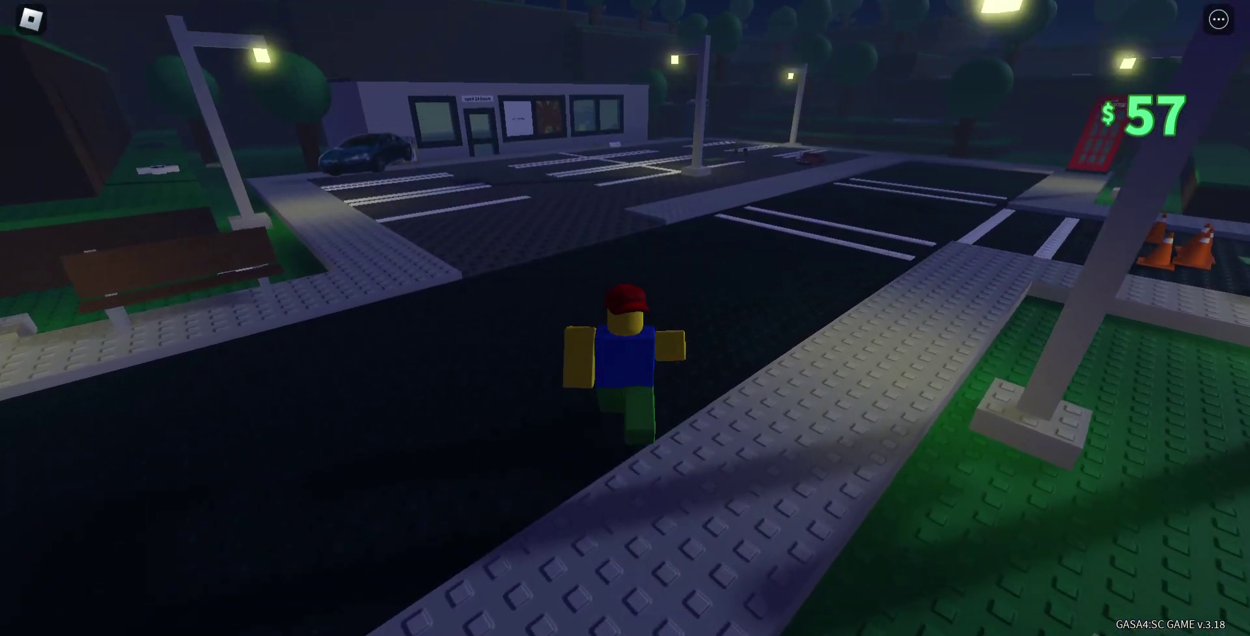
{"action": "key", "text": "w"}
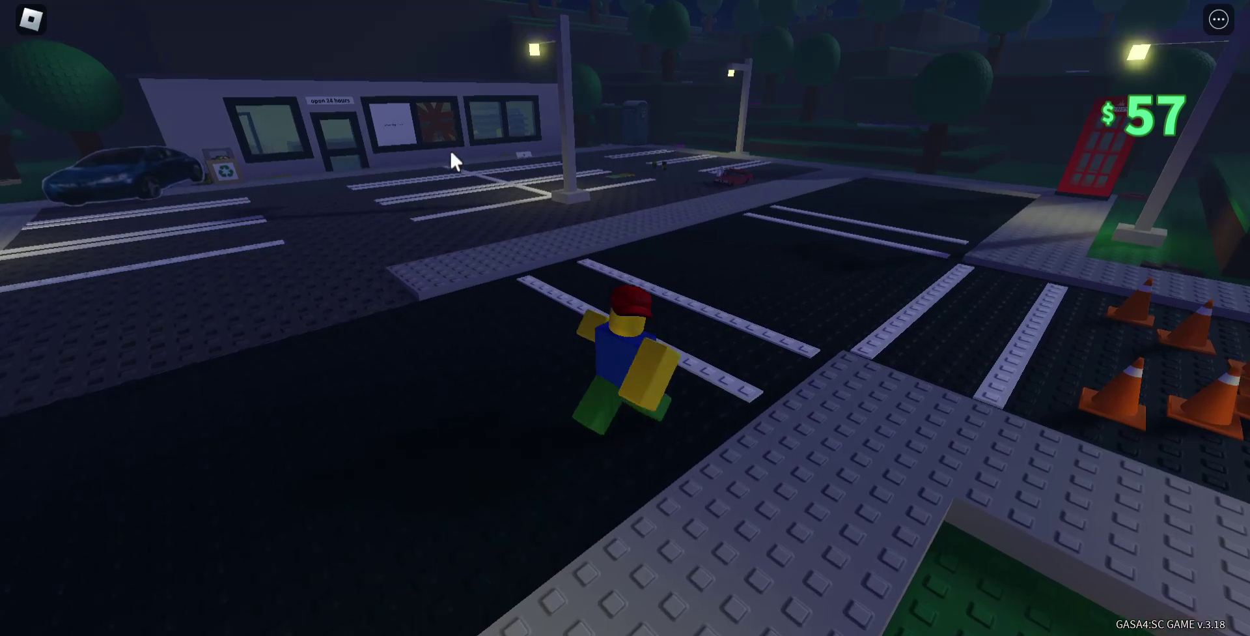
{"action": "key", "text": "w"}
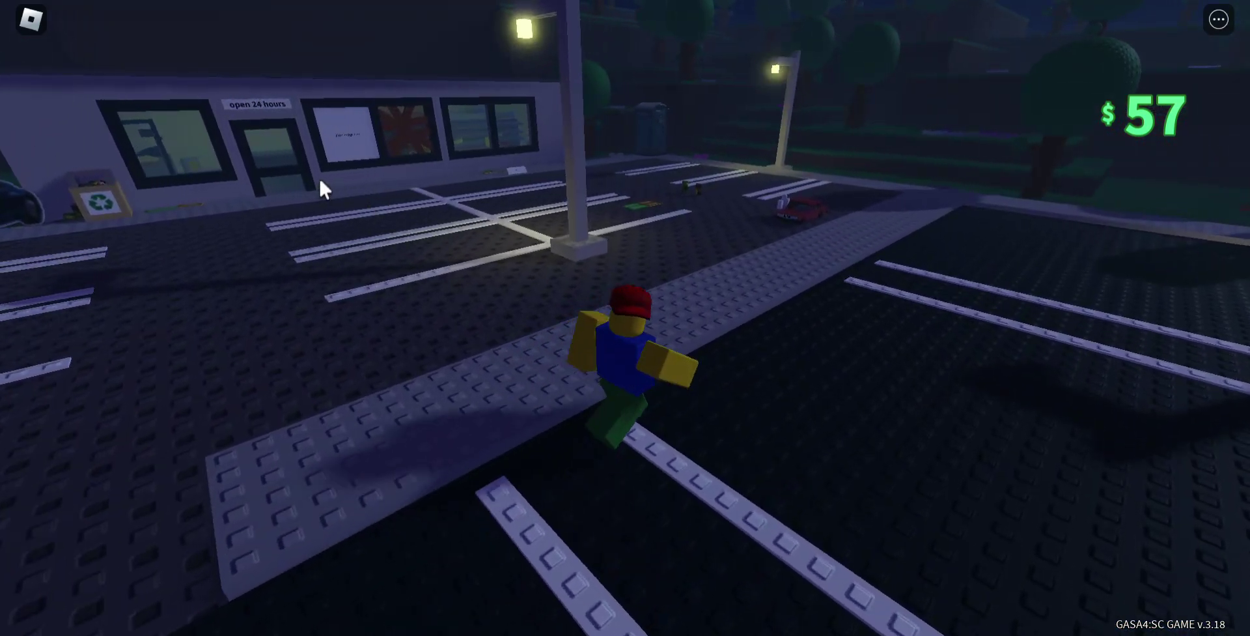
- Gather the parking-lot and storefront Tix, bringing cash to $75
{"action": "left_click_drag", "start_coordinate": [319, 177], "coordinate": [799, 312]}
{"action": "key", "text": "w"}
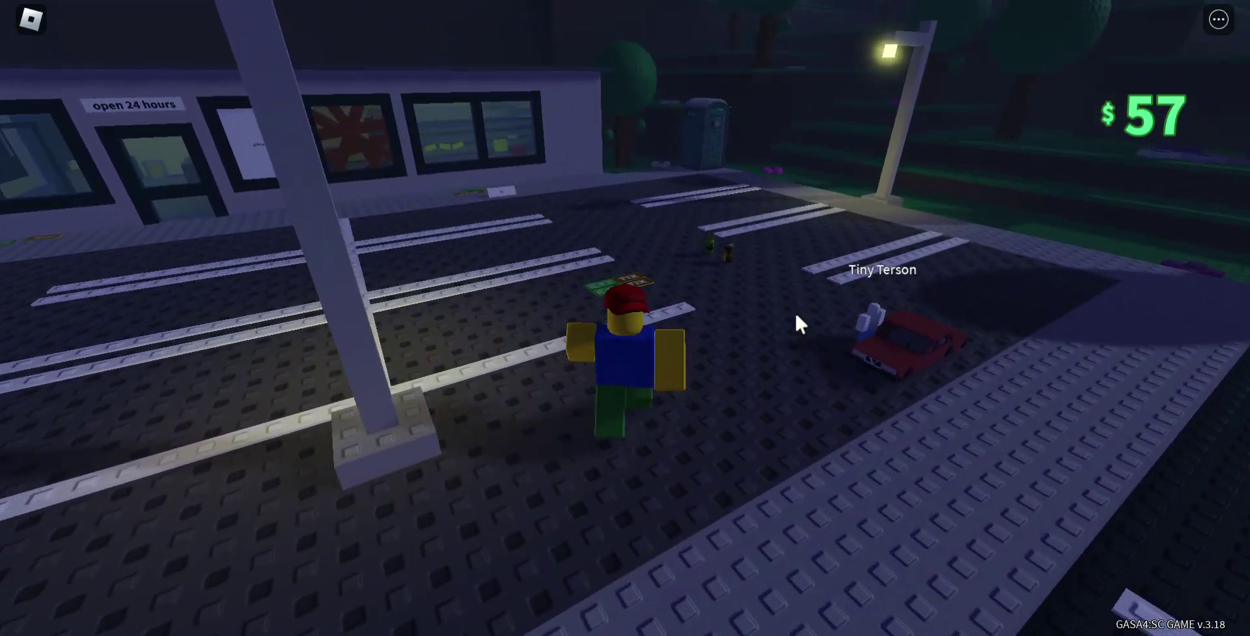
{"action": "key", "text": "w"}
{"action": "key", "text": "e"}
{"action": "key", "text": "e"}
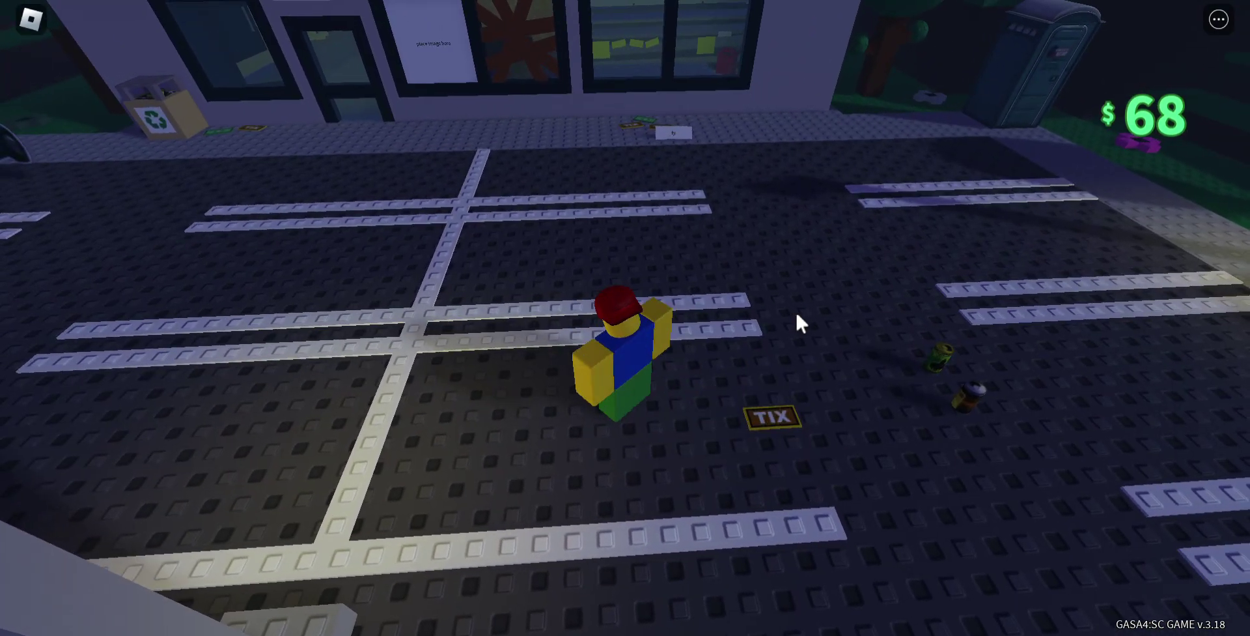
{"action": "key", "text": "e"}
{"action": "key", "text": "w"}
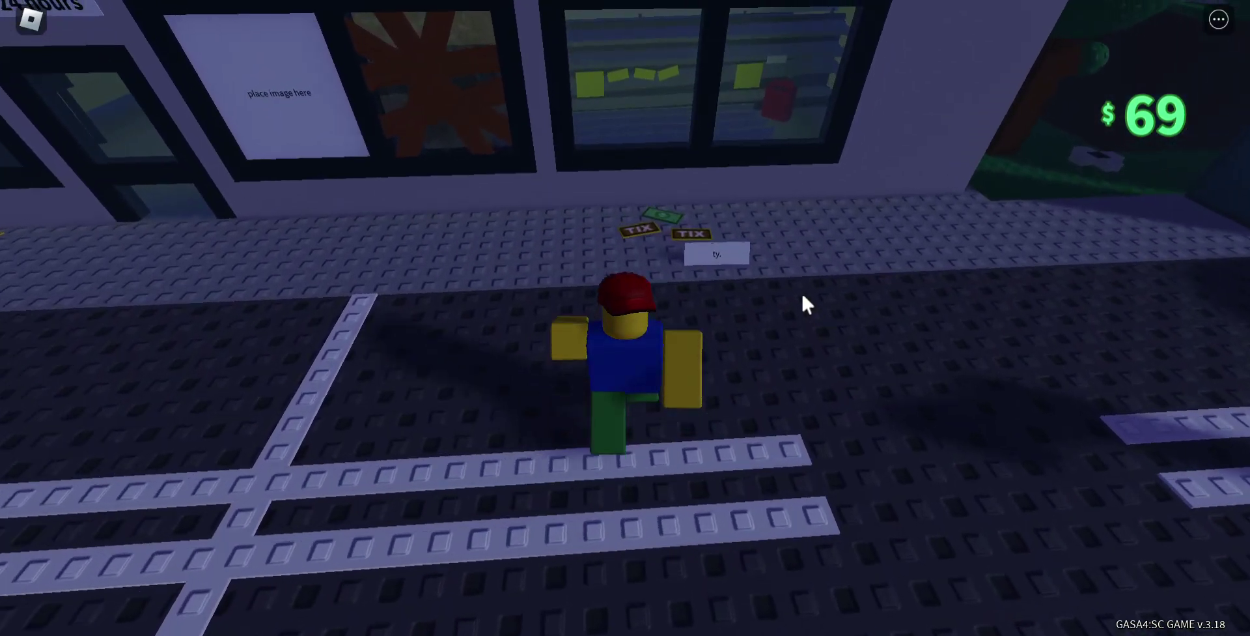
{"action": "key", "text": "w"}
{"action": "key", "text": "e"}
{"action": "key", "text": "e"}
{"action": "key", "text": "w"}
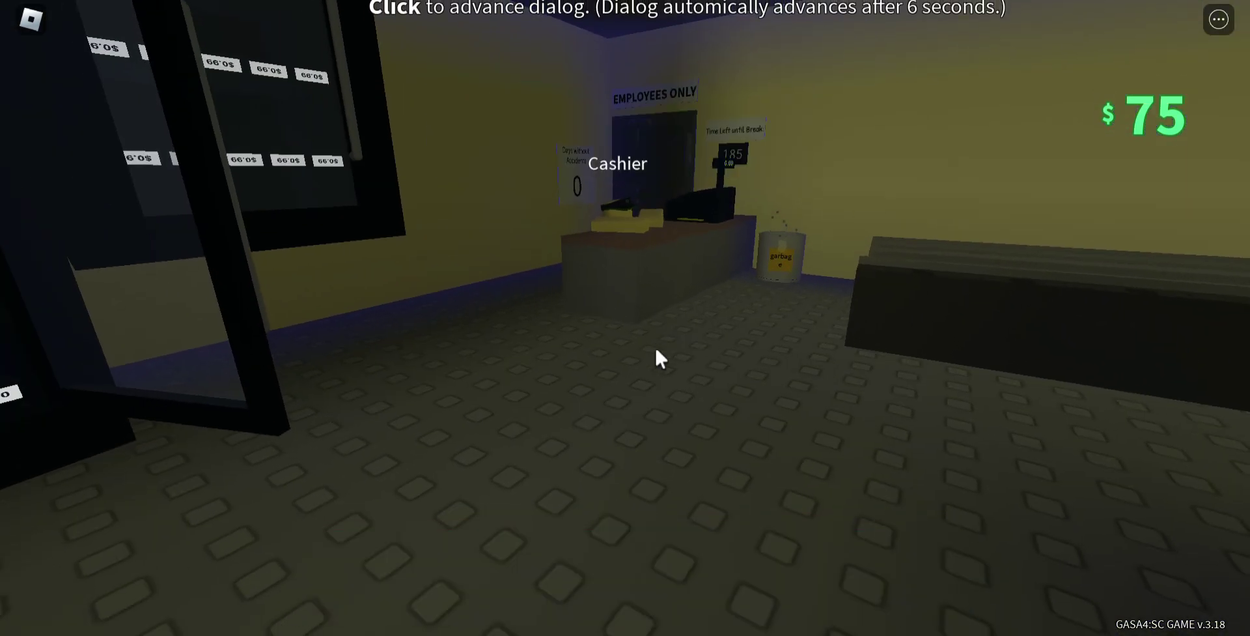
- Walk down the store aisles and pick up the red fuel can
{"action": "key", "text": "w"}
{"action": "key", "text": "w"}
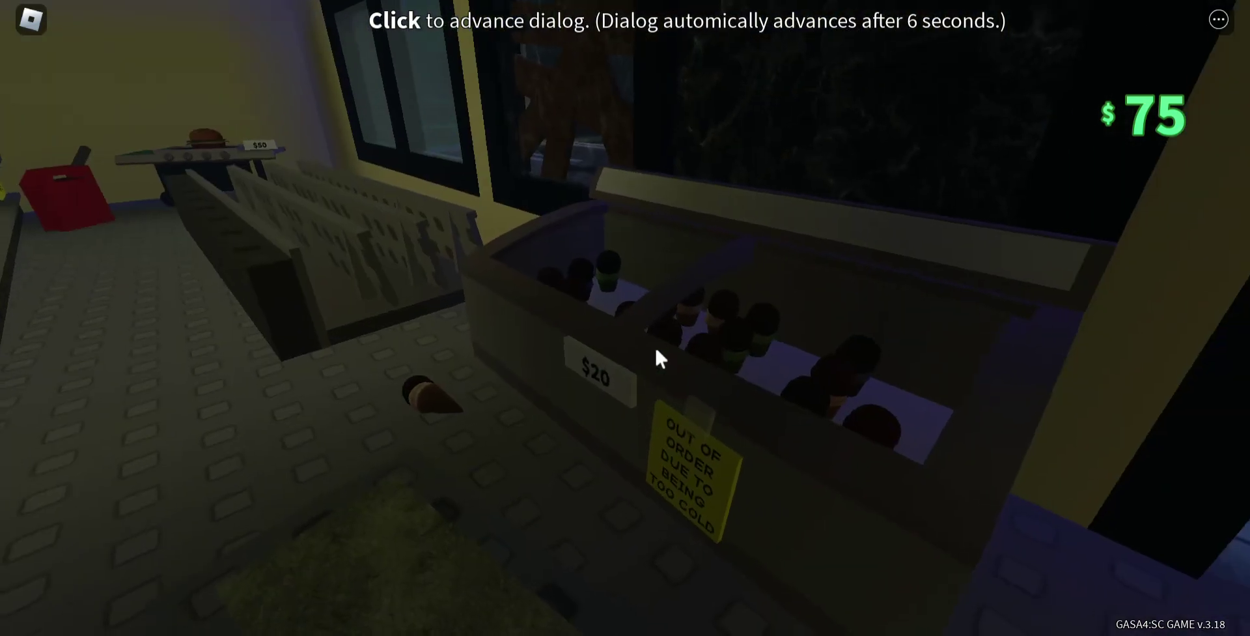
{"action": "key", "text": "w"}
{"action": "key", "text": "w"}
{"action": "key", "text": "w"}
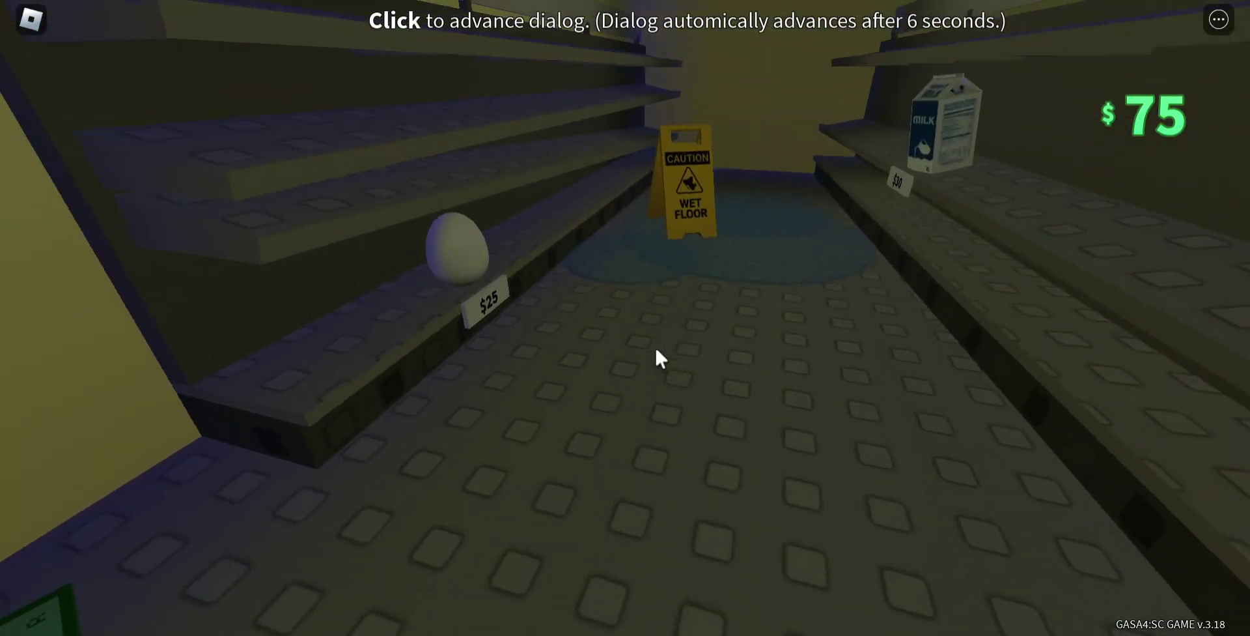
{"action": "key", "text": "w"}
{"action": "key", "text": "w"}
{"action": "key", "text": "w"}
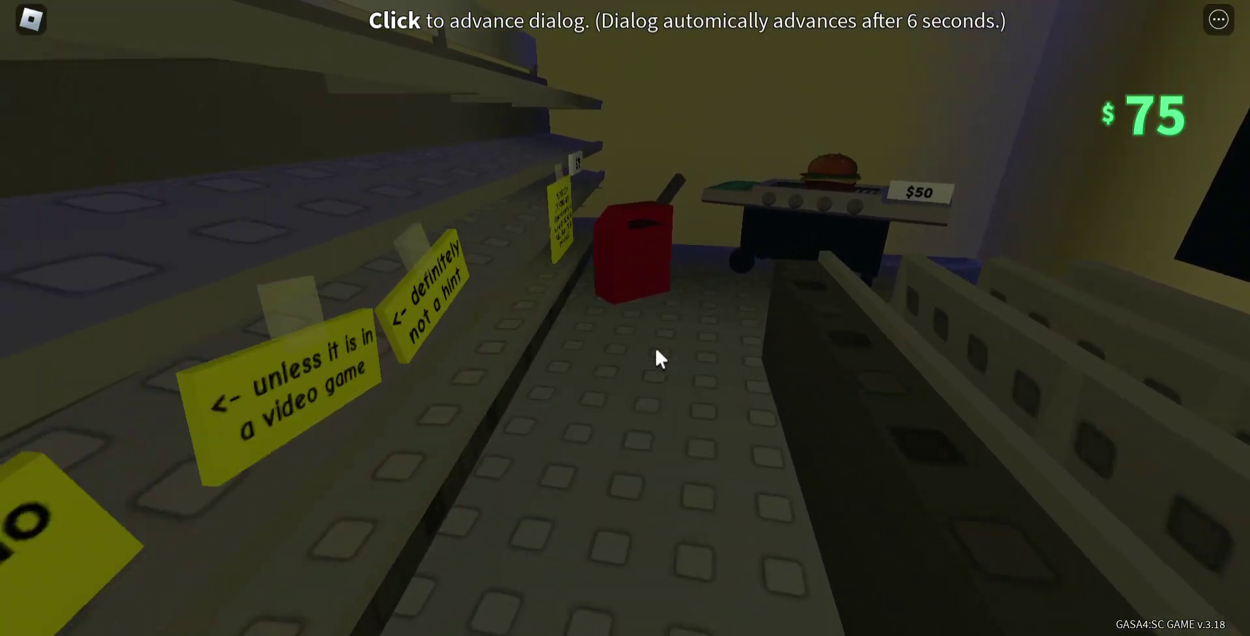
{"action": "key", "text": "w"}
{"action": "key", "text": "w"}
{"action": "left_click", "coordinate": [654, 345]}
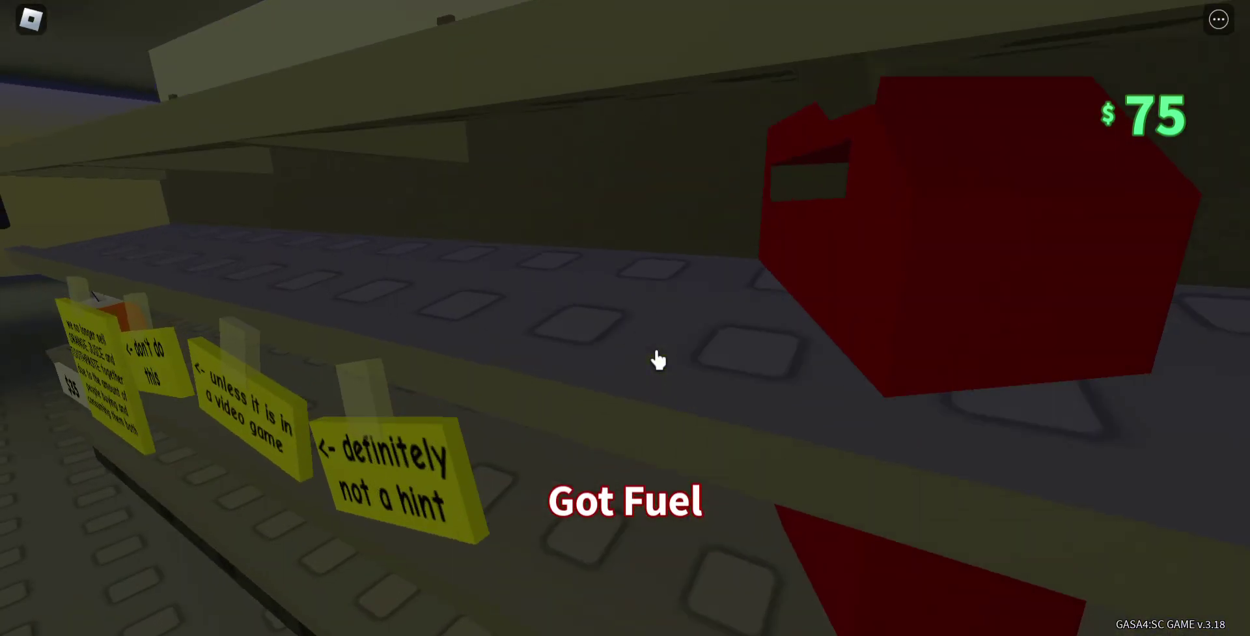
{"action": "key", "text": "w"}
{"action": "key", "text": "w"}
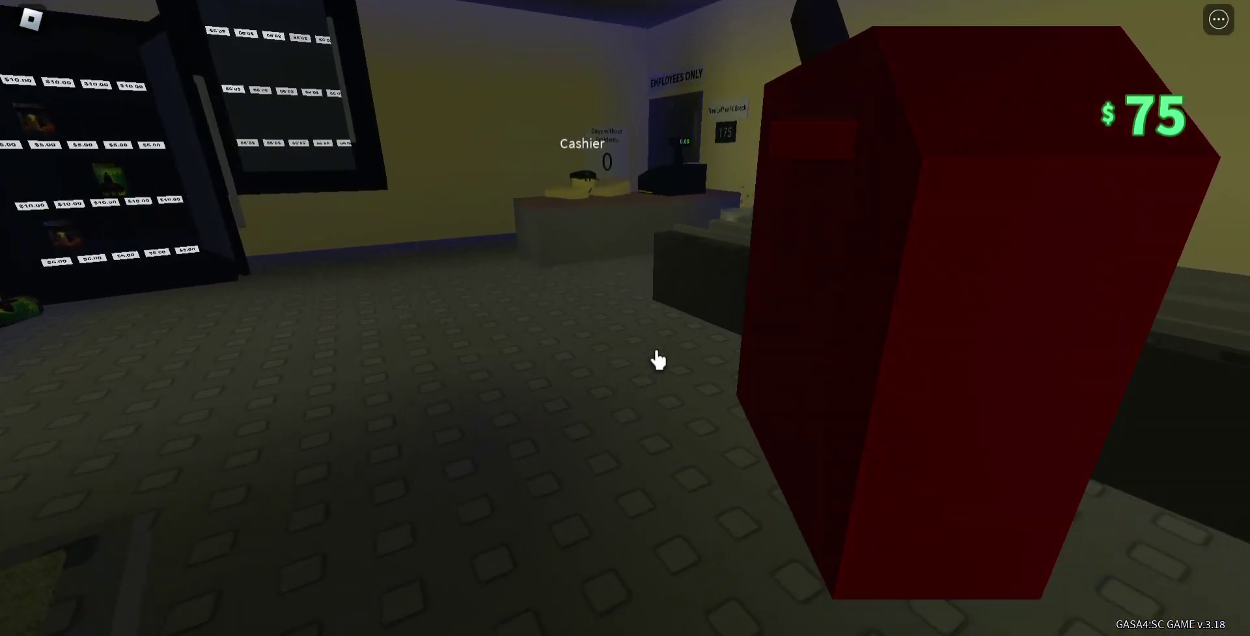
- Pay the cashier for the fuel, spending all $75
{"action": "key", "text": "e"}
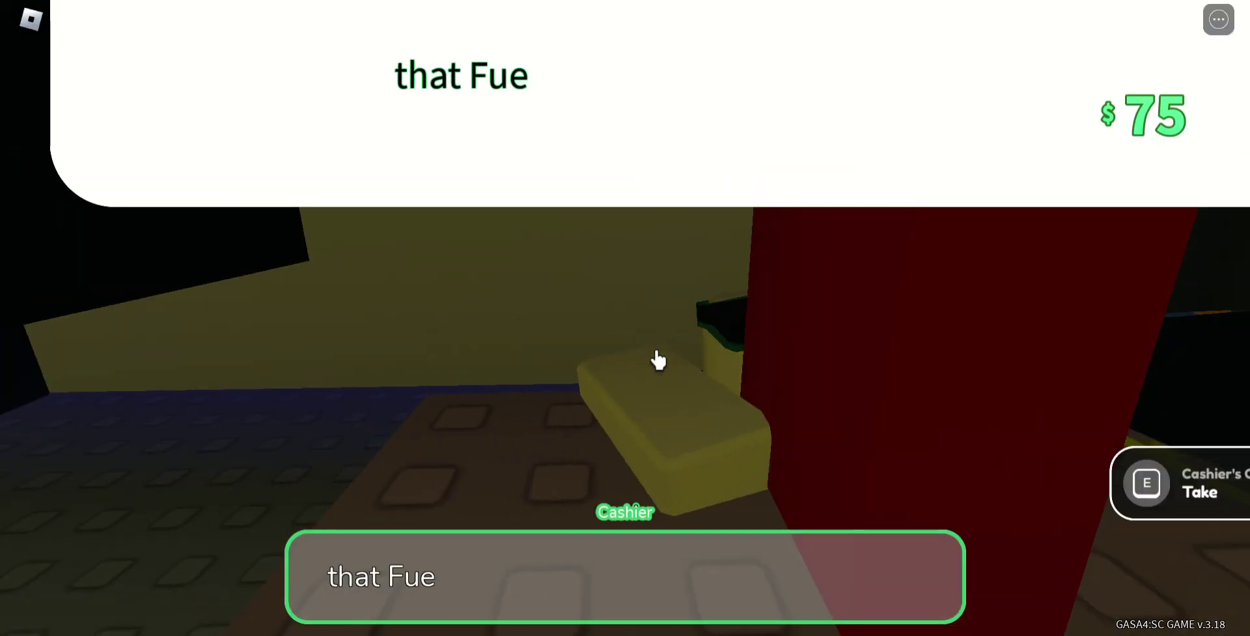
{"action": "left_click", "coordinate": [658, 361]}
{"action": "key", "text": "e"}
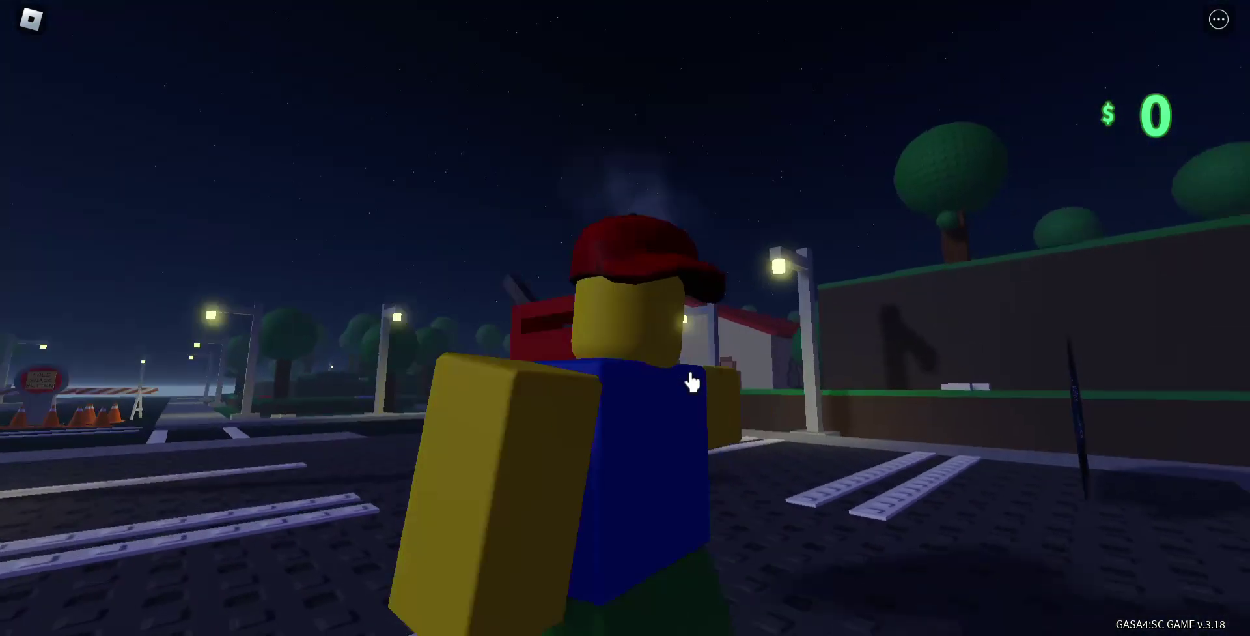
{"action": "key", "text": "s"}
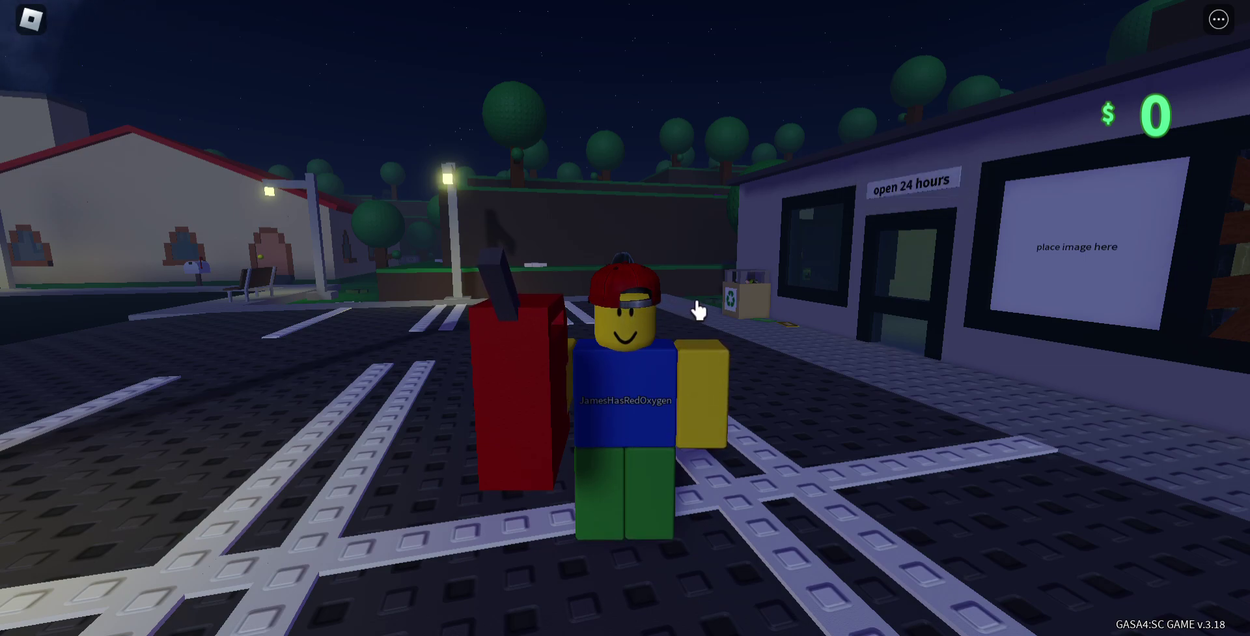
- Carry the fuel can away from the store across the parking lot
{"action": "key", "text": "s"}
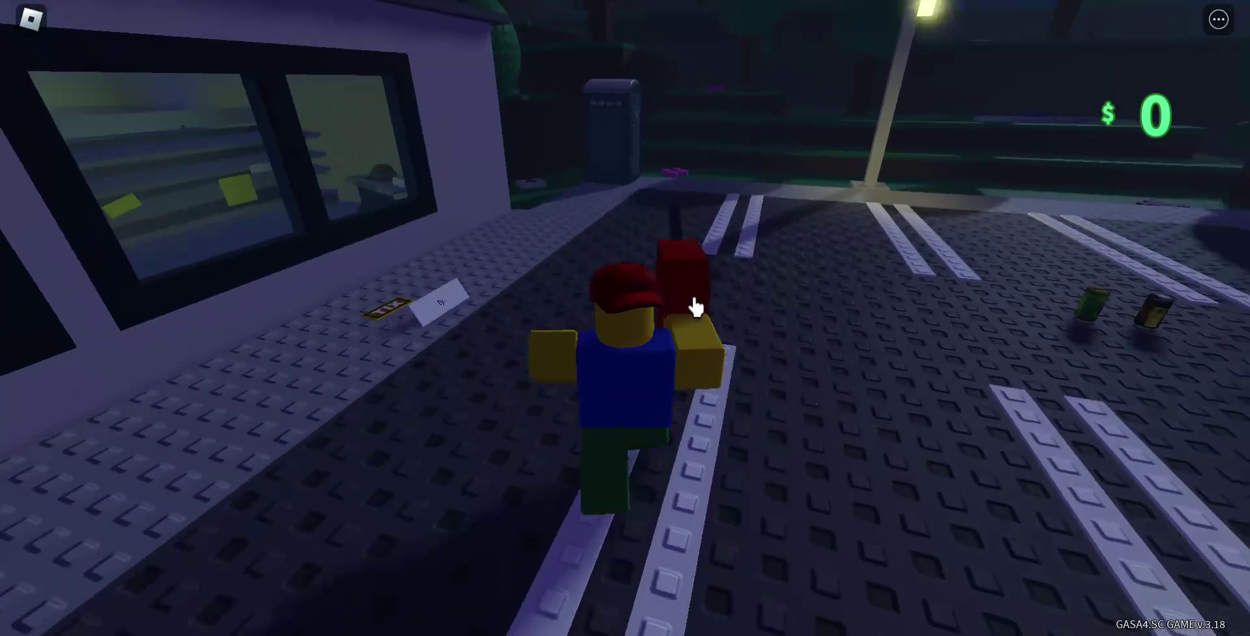
{"action": "key", "text": "s"}
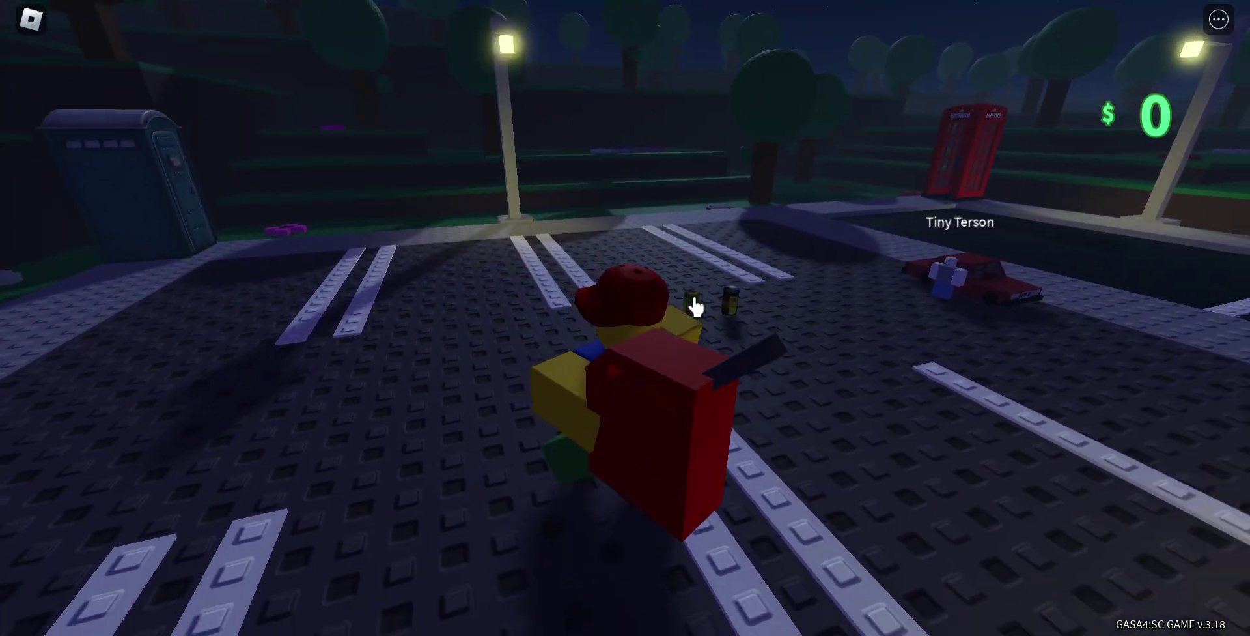
{"action": "key", "text": "s"}
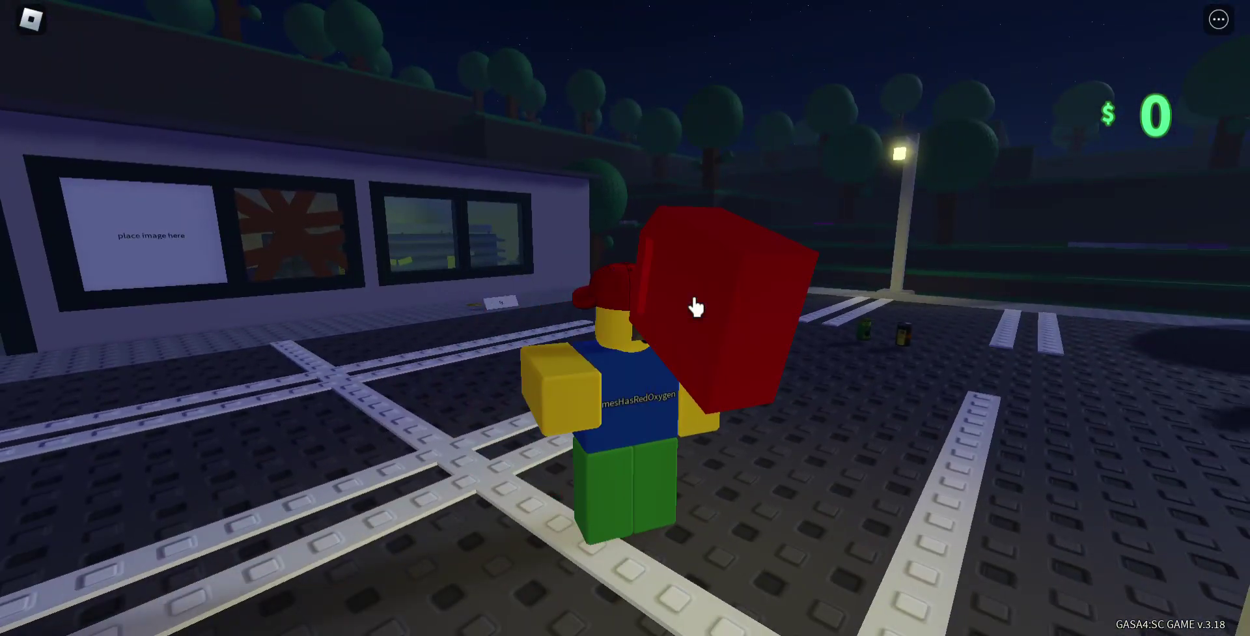